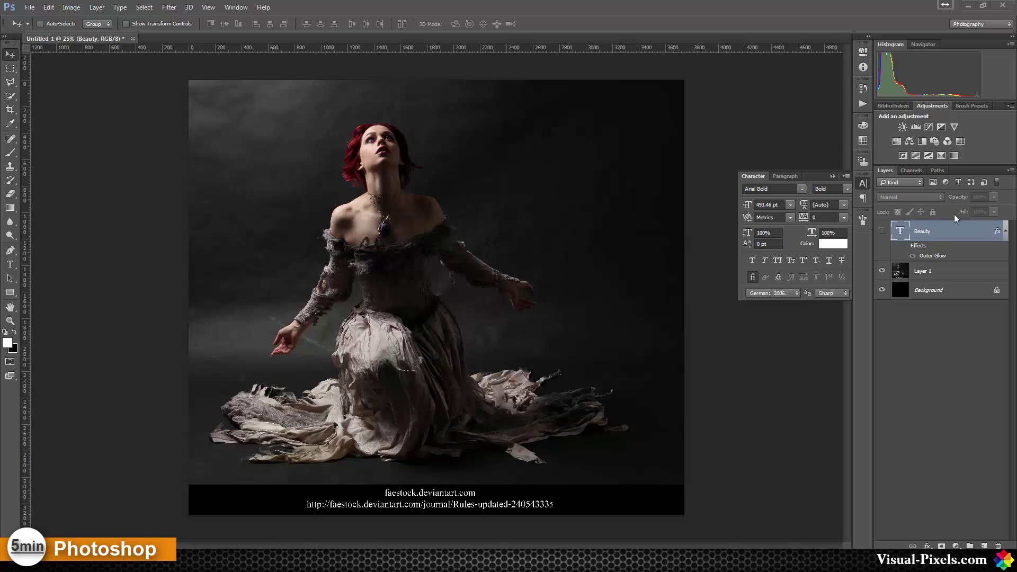
Show the Beauty text at about 13% opacity and drag it down over the woman's chest
click(883, 232)
click(994, 197)
drag(995, 208, 945, 209)
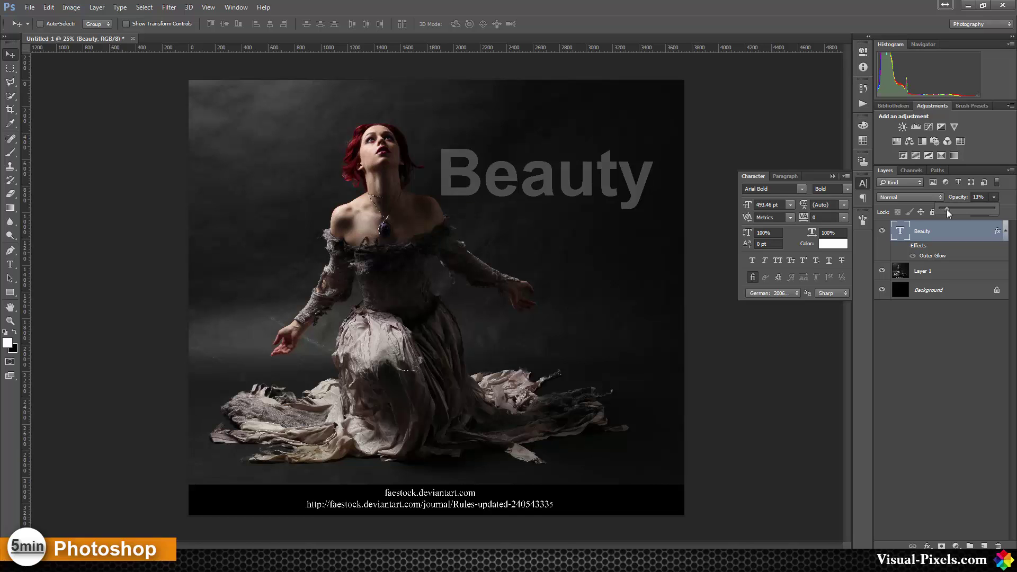
drag(553, 168, 398, 251)
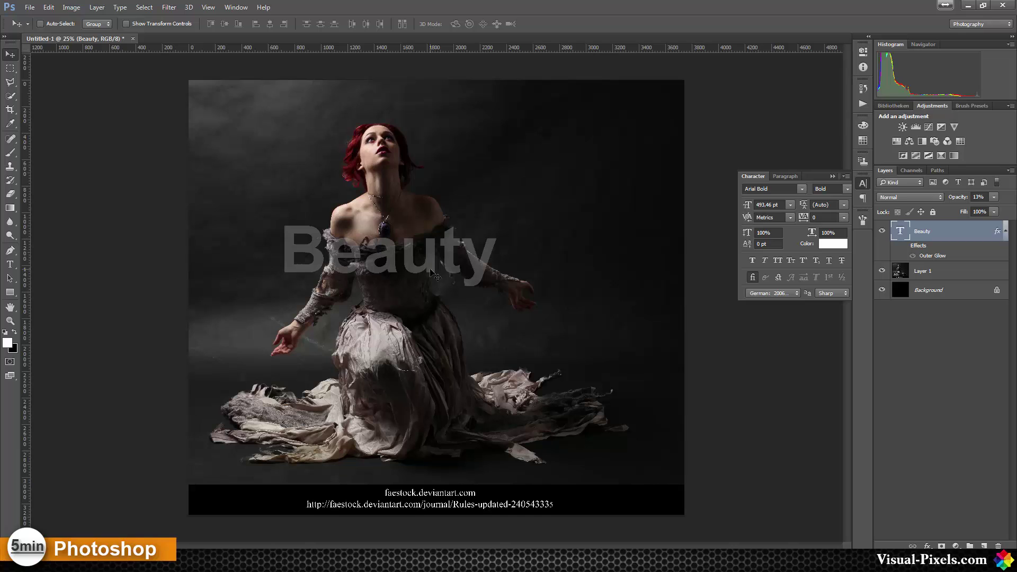
Raise the Beauty layer back to 100% opacity and turn on its Outer Glow effect
click(995, 197)
drag(998, 214, 1013, 209)
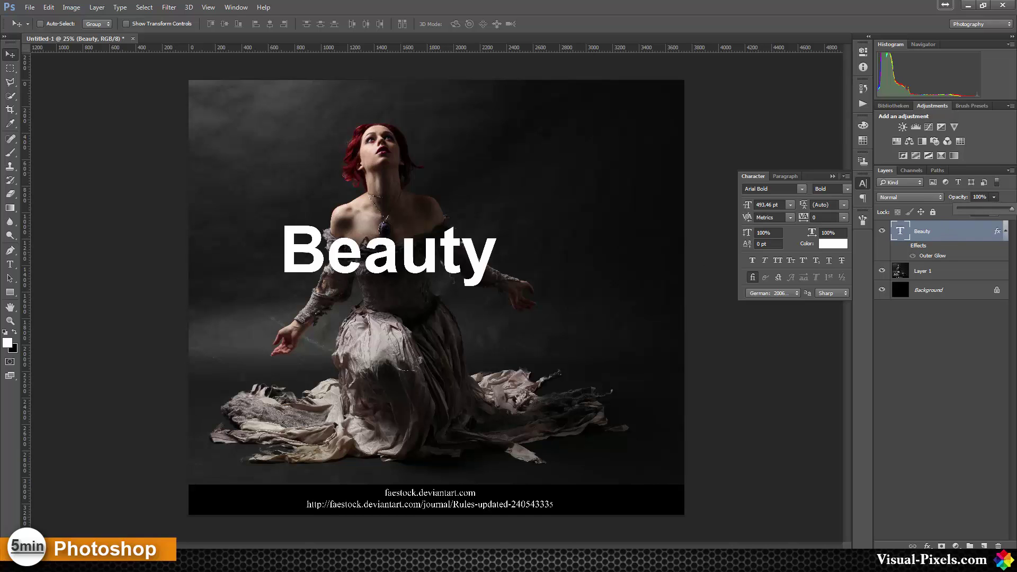
click(912, 256)
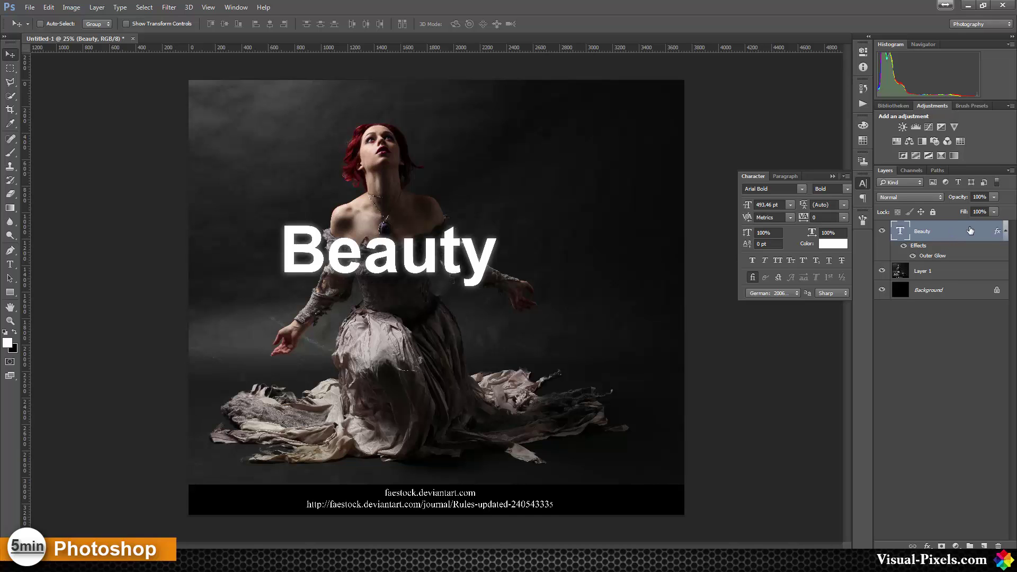
Try lower Beauty opacity and 0% fill, then return both opacity and fill to 100%
drag(994, 197, 956, 211)
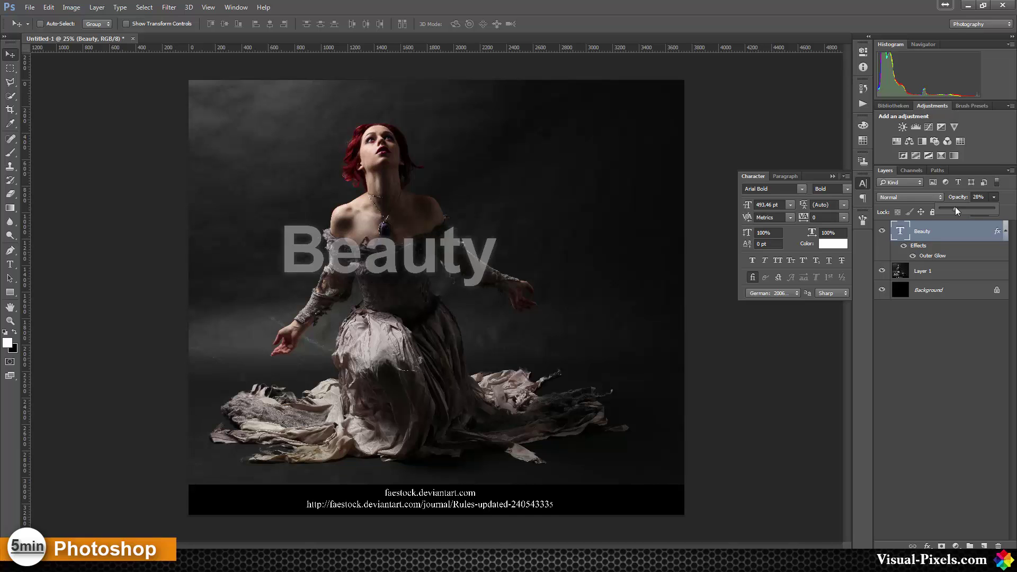
drag(956, 210, 1004, 212)
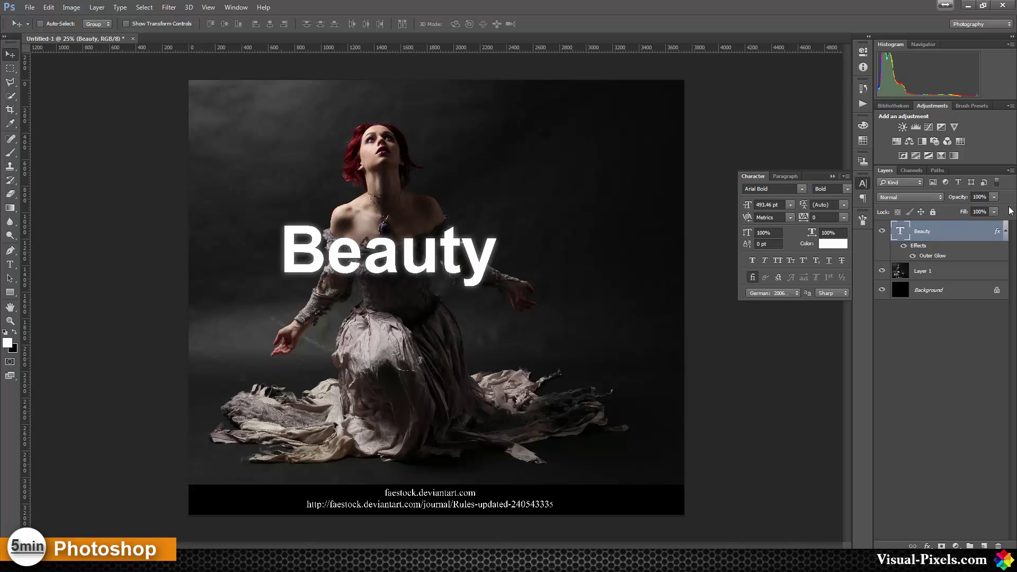
click(995, 212)
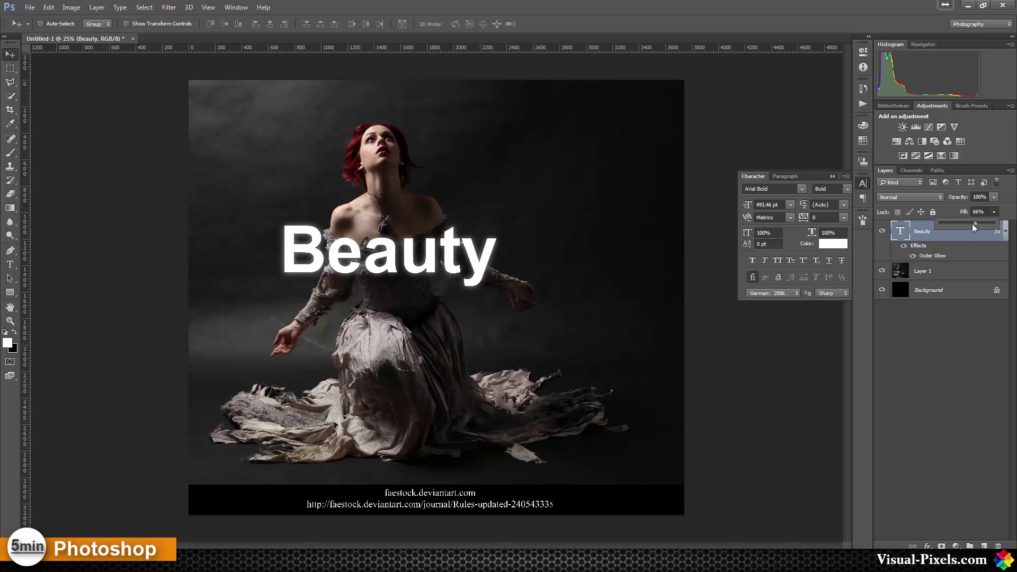
drag(954, 224, 933, 224)
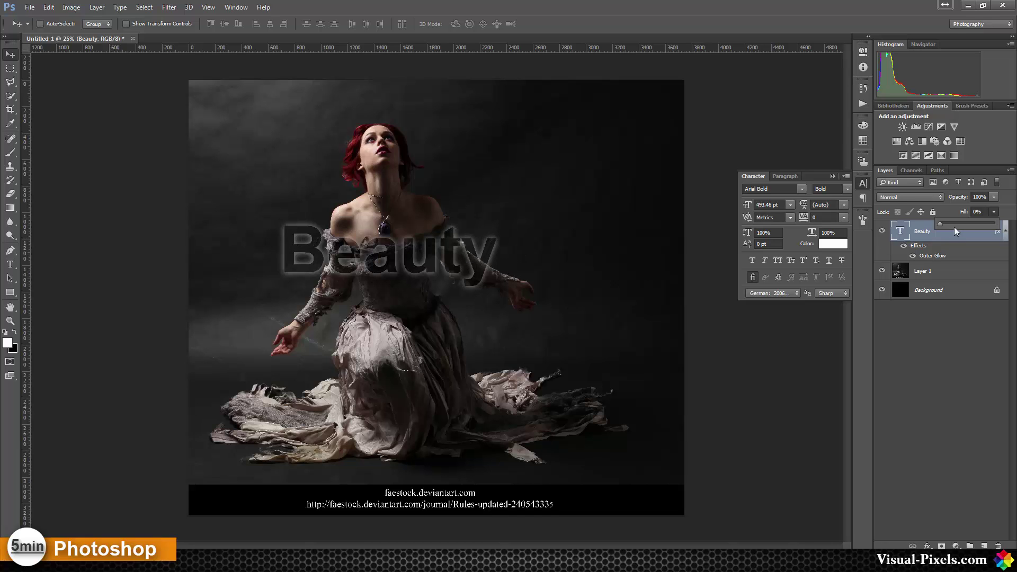
drag(941, 224, 1008, 229)
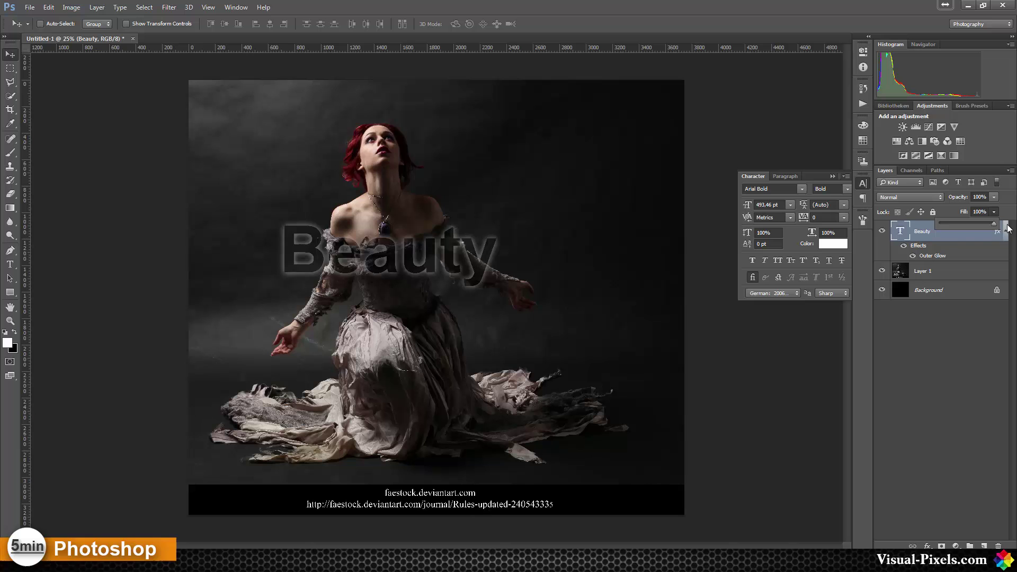
Hide the Beauty text and zoom in on the woman's head and shoulders
click(883, 231)
scroll(421, 264, up, 2)
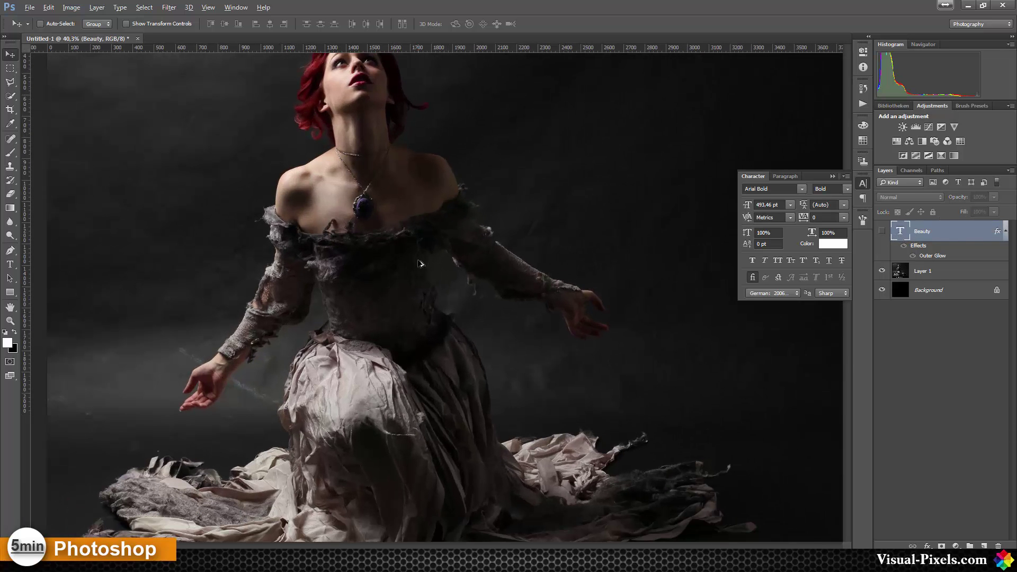
drag(454, 177, 434, 266)
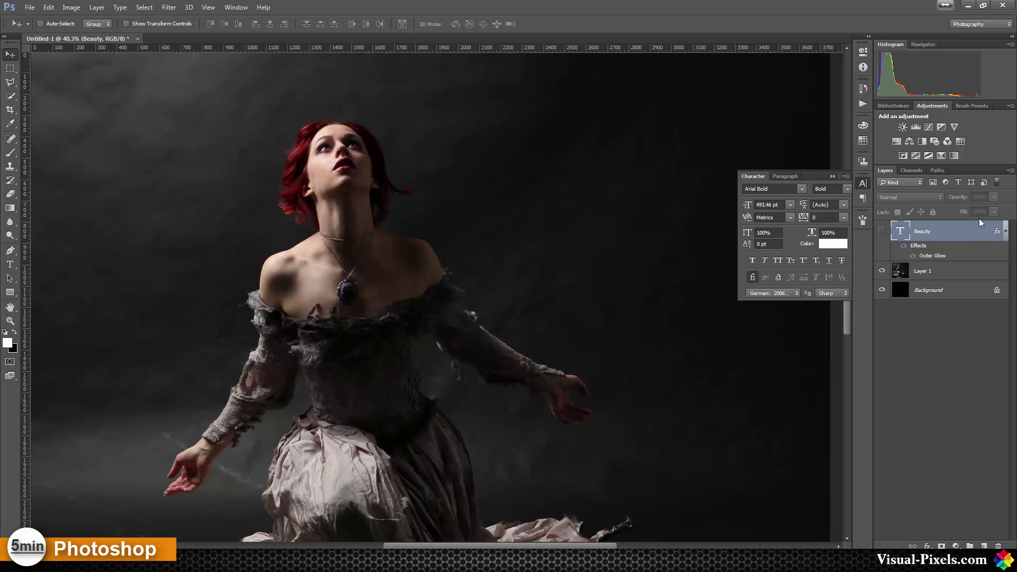
Add an empty Layer 2 at the top and delete the accidental Layer 2 copy
click(984, 546)
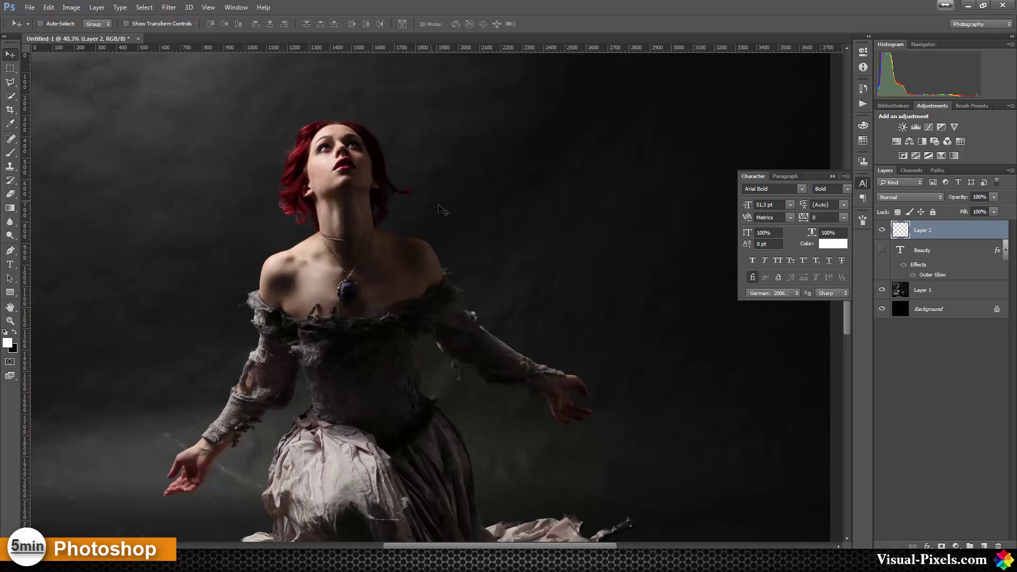
drag(472, 259, 475, 241)
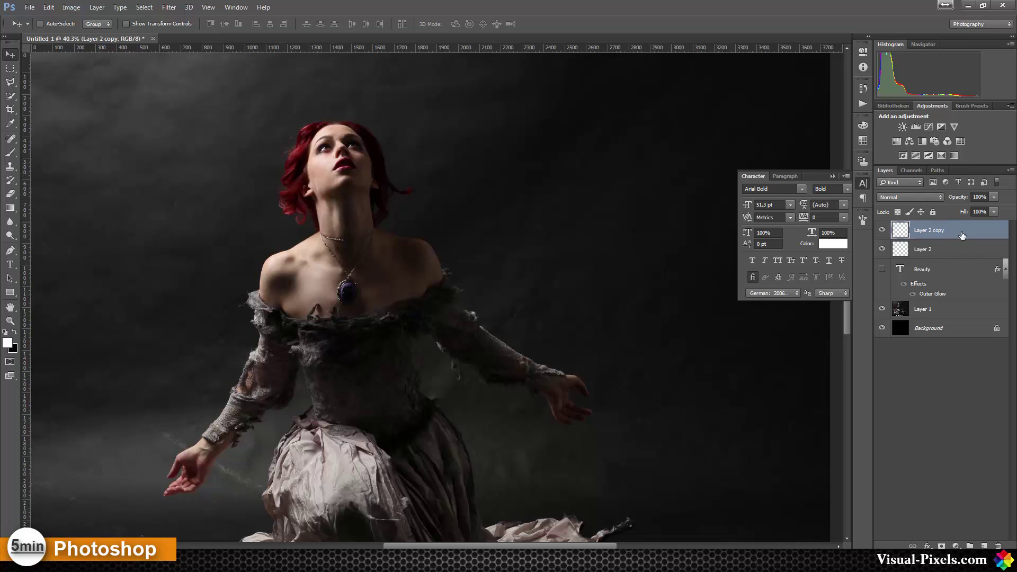
drag(956, 236, 997, 546)
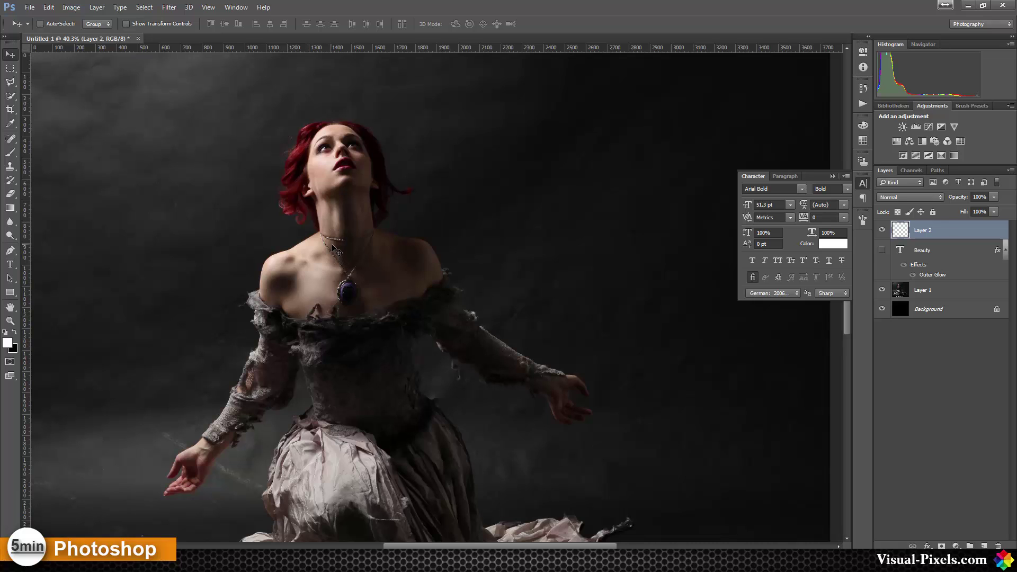
Paint a soft white spot on Layer 2 right of the head with a 700 soft brush
click(9, 155)
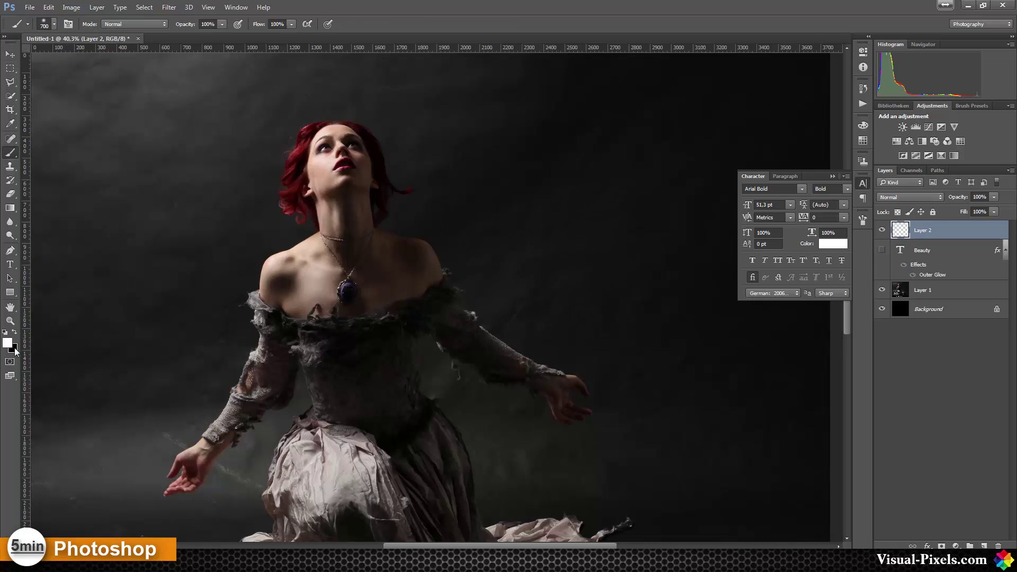
key(x)
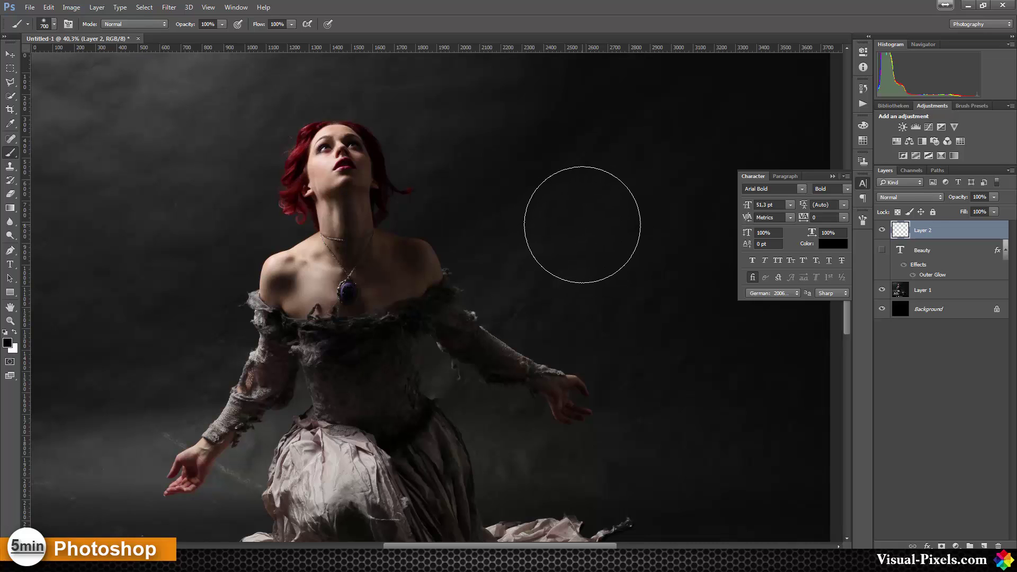
click(582, 225)
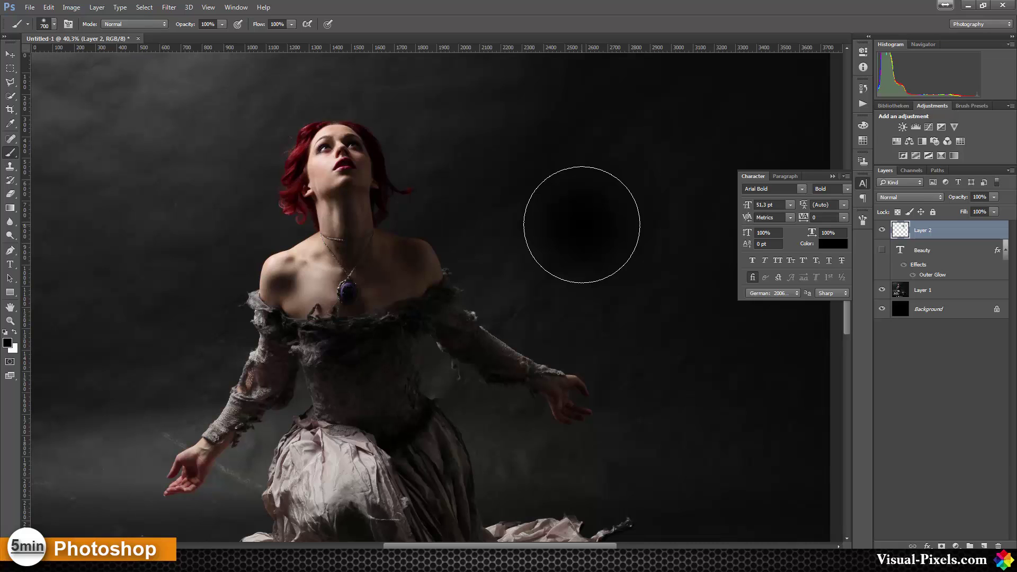
key(x)
click(583, 225)
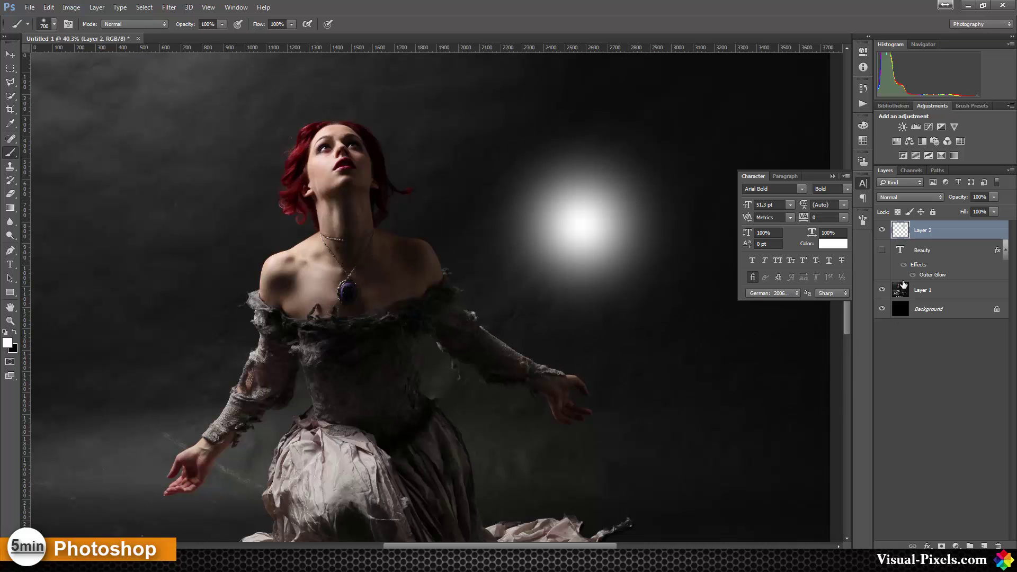
Set Layer 2 to Color Dodge and dab two soft white glows beside the face
click(922, 196)
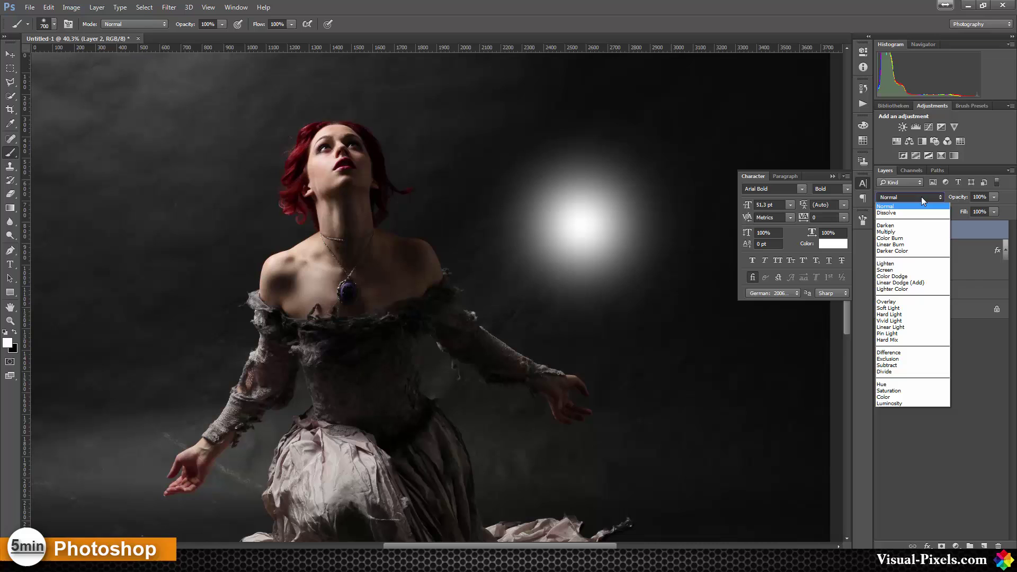
click(907, 276)
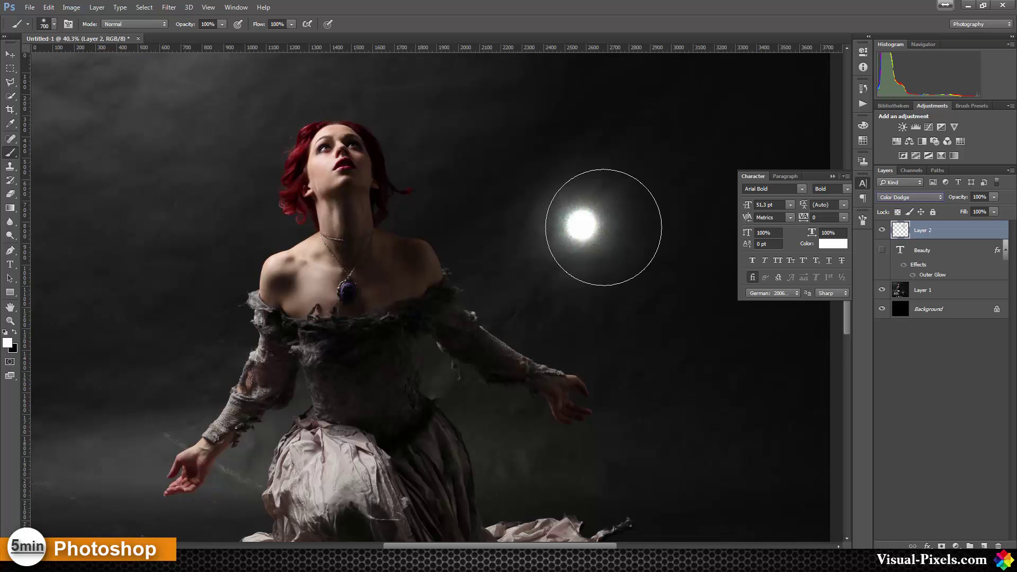
click(587, 230)
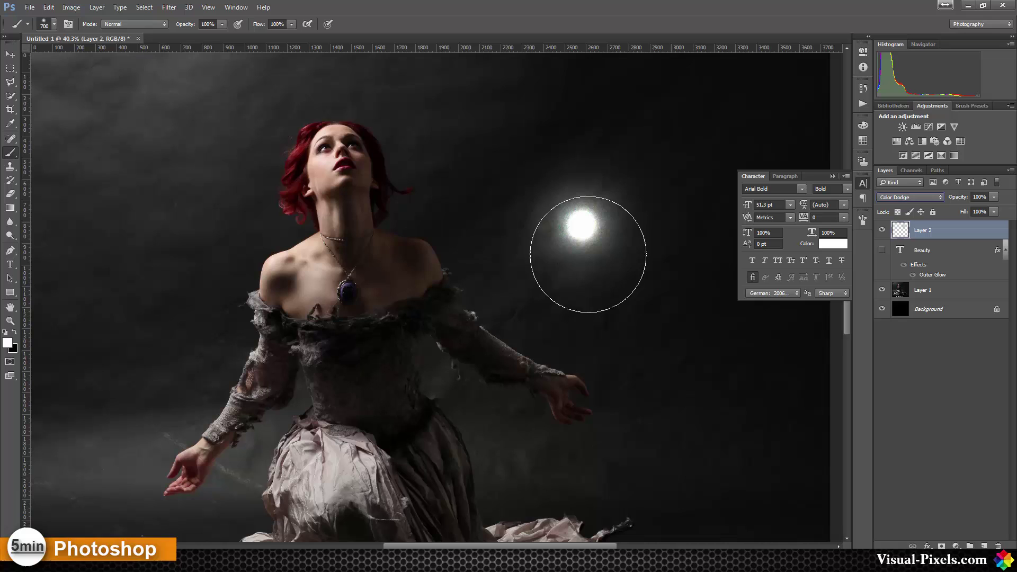
click(591, 244)
Move Layer 2's glow onto the woman's face and set its fill to 65%
click(993, 211)
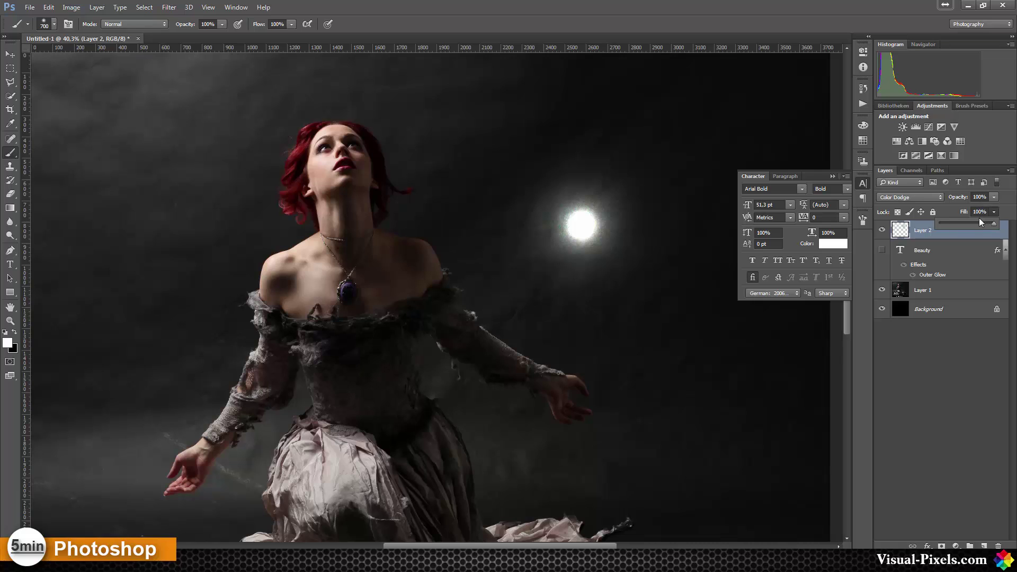
drag(966, 221, 964, 221)
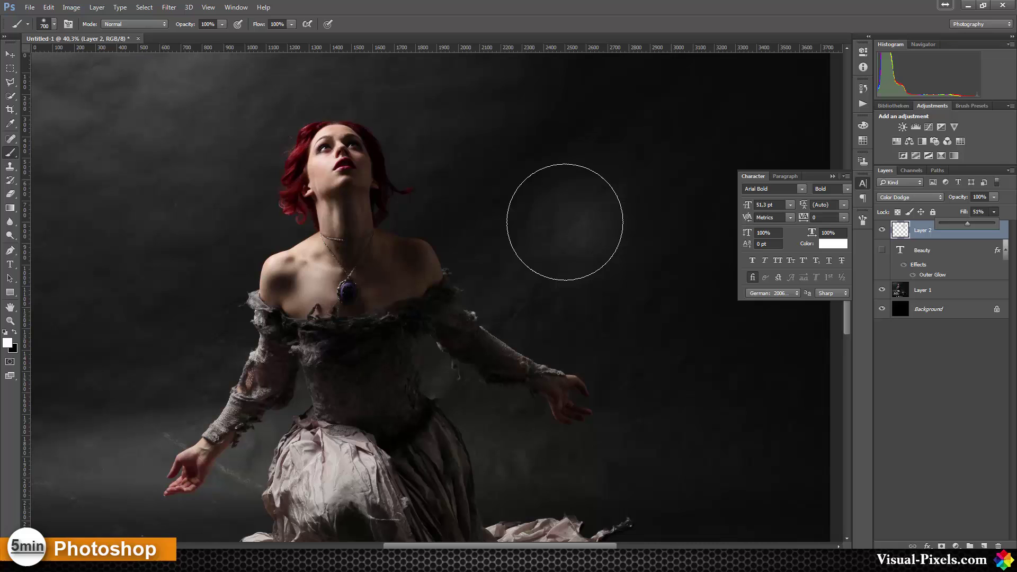
key(v)
mouse_move(571, 223)
mouse_down()
mouse_move(479, 199)
mouse_move(405, 203)
mouse_move(364, 163)
mouse_move(388, 381)
mouse_move(425, 451)
mouse_move(388, 318)
mouse_move(361, 161)
mouse_up()
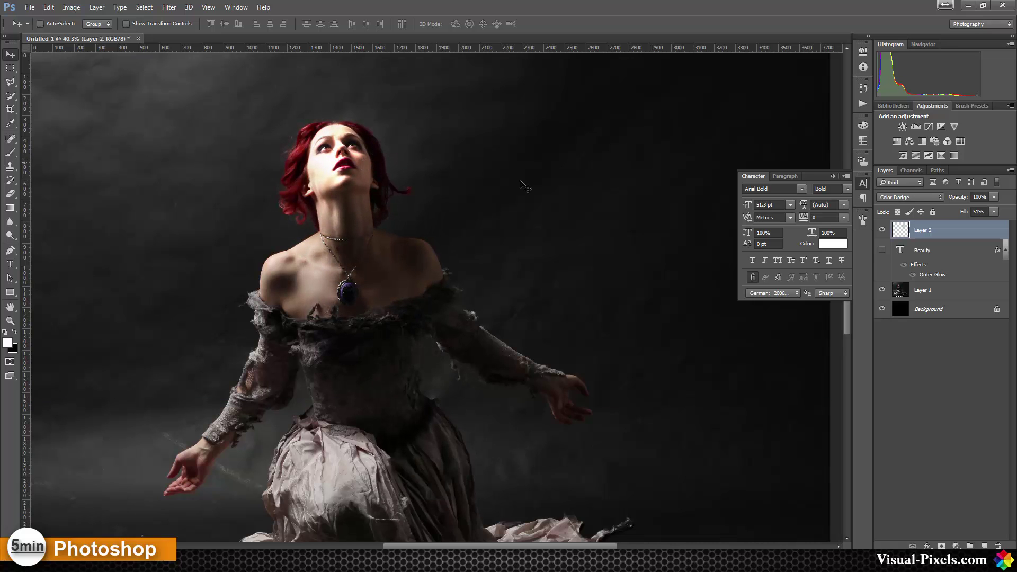
click(994, 212)
drag(990, 221, 994, 224)
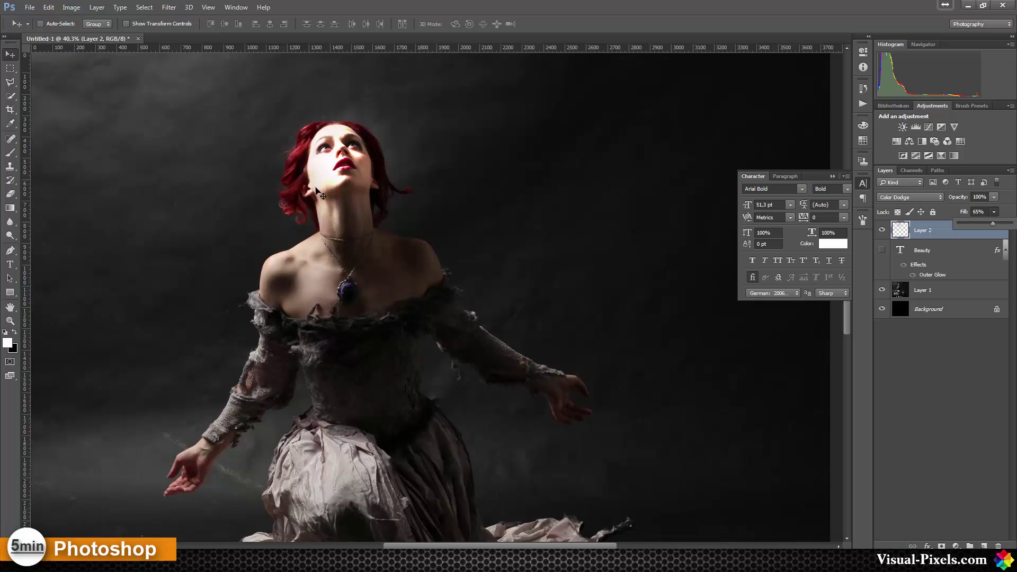
Duplicate the face light twice, placing Layer 2 copy at the neck and copy 2 on the chest
click(931, 234)
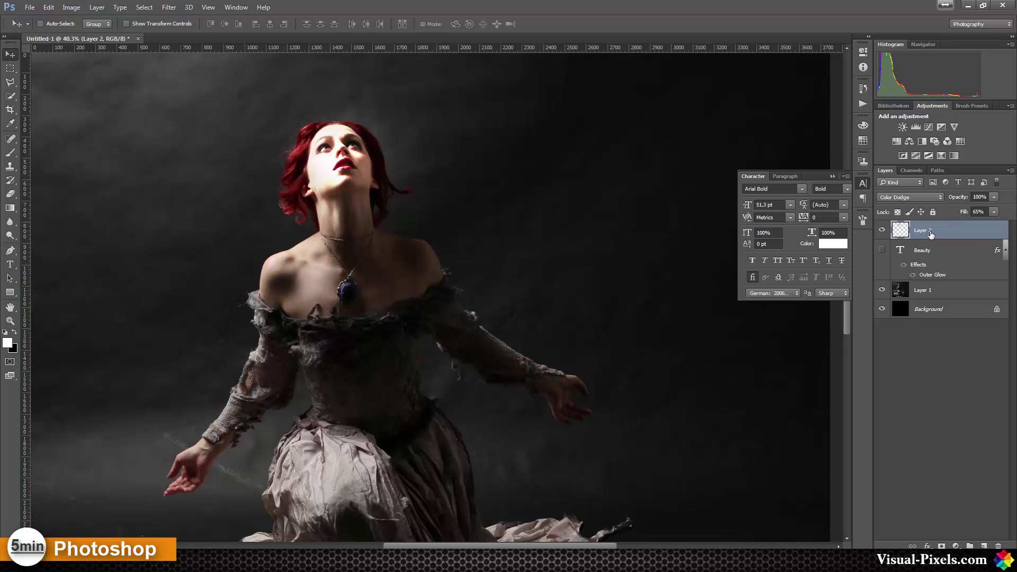
key(ctrl+j)
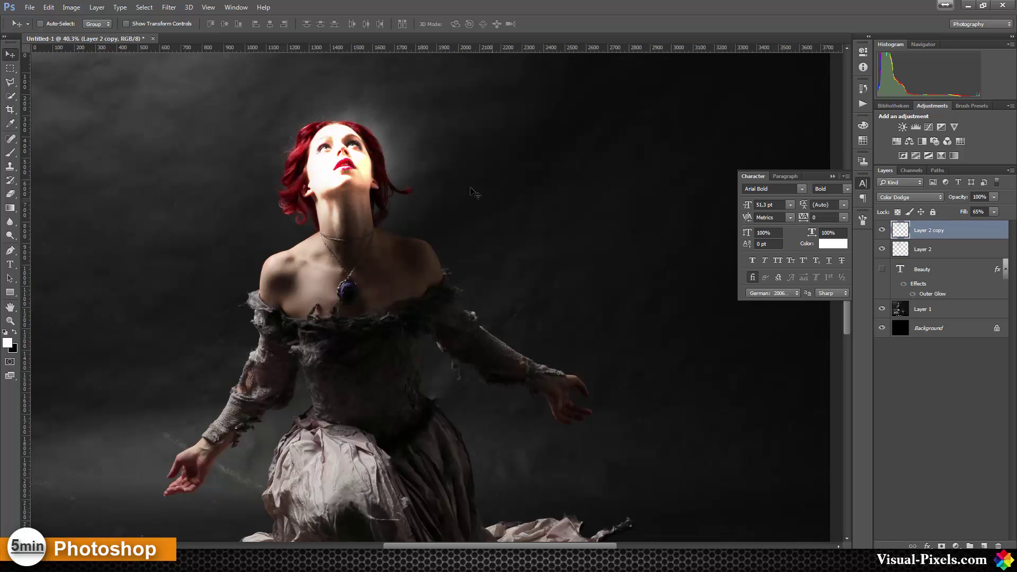
drag(353, 160, 369, 242)
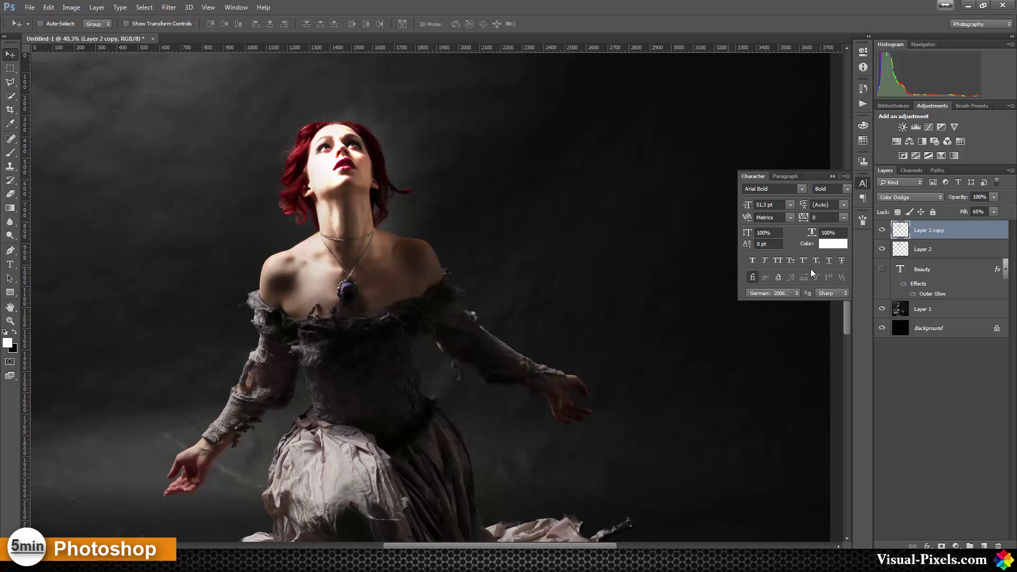
key(ctrl+j)
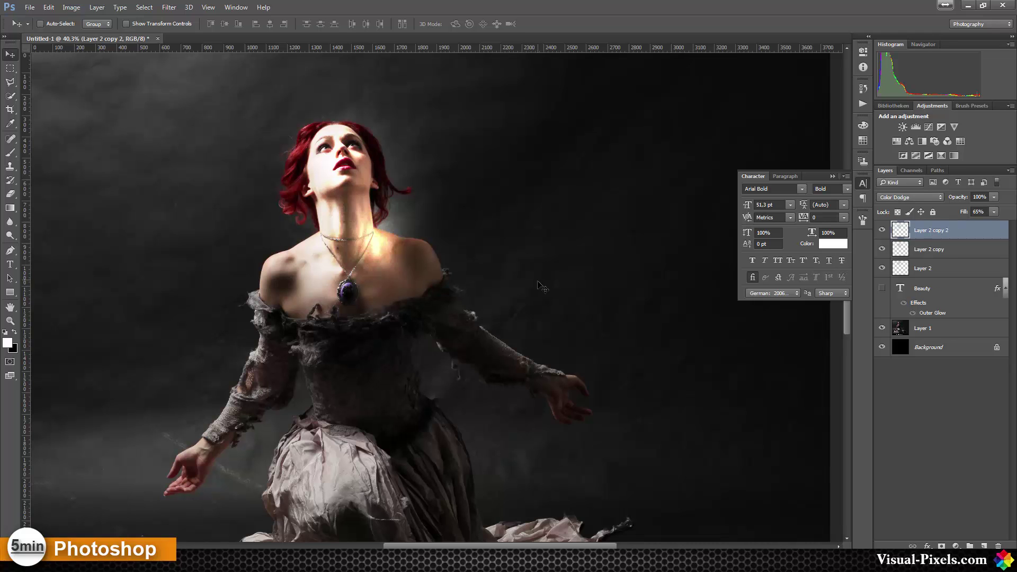
drag(539, 271, 532, 193)
drag(390, 214, 433, 240)
Scale Layer 2 copy 2 to about 76.5% and reposition it over the neckline and chest
key(ctrl)
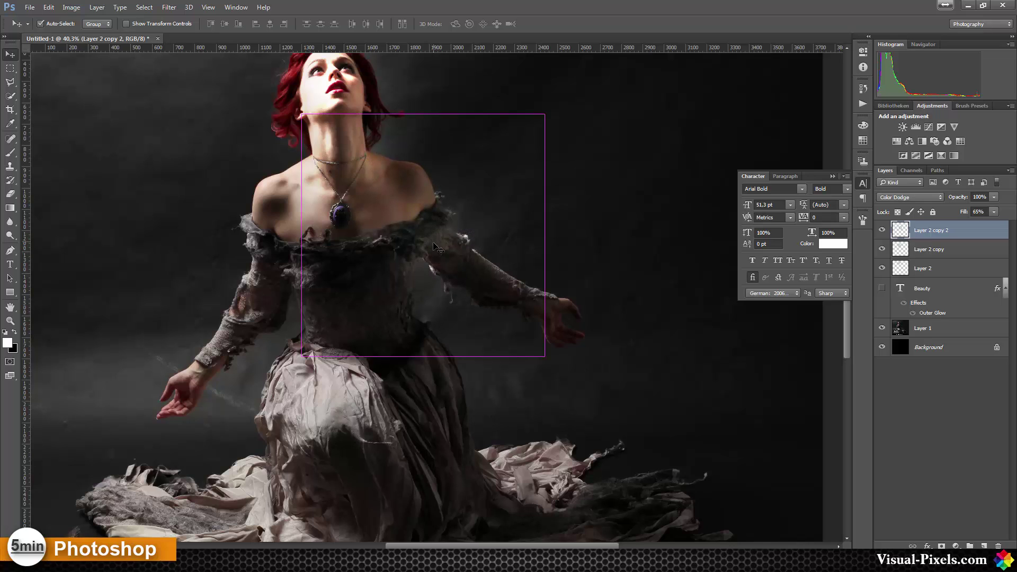
key(ctrl+t)
drag(545, 116, 486, 156)
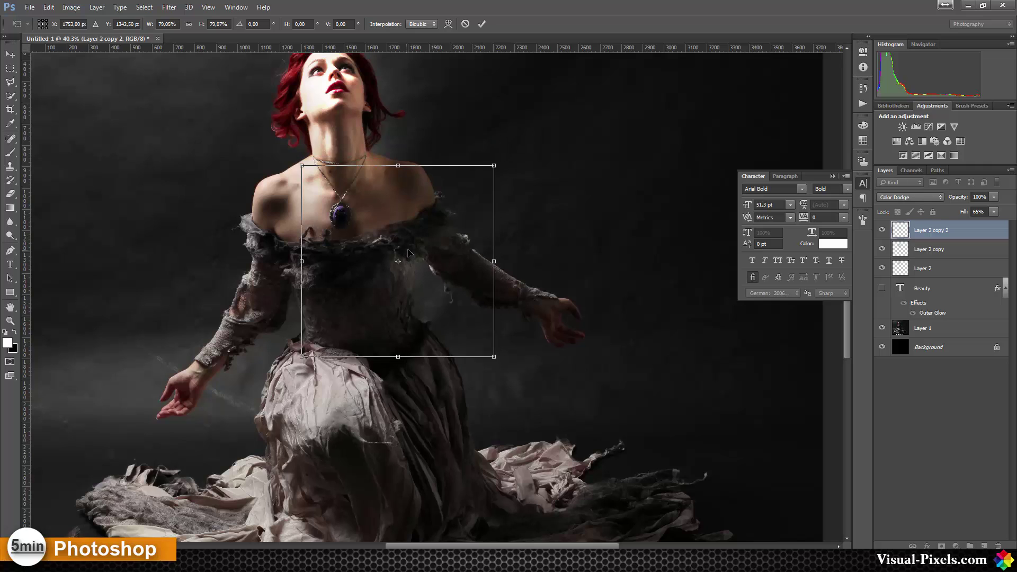
drag(417, 250, 442, 228)
drag(501, 179, 501, 179)
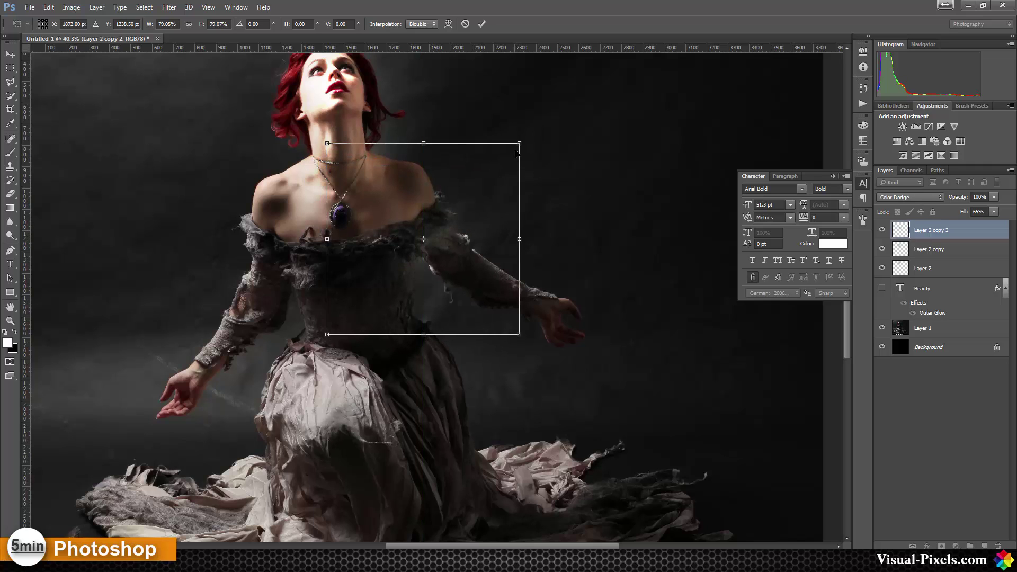
drag(521, 143, 510, 153)
drag(446, 207, 412, 239)
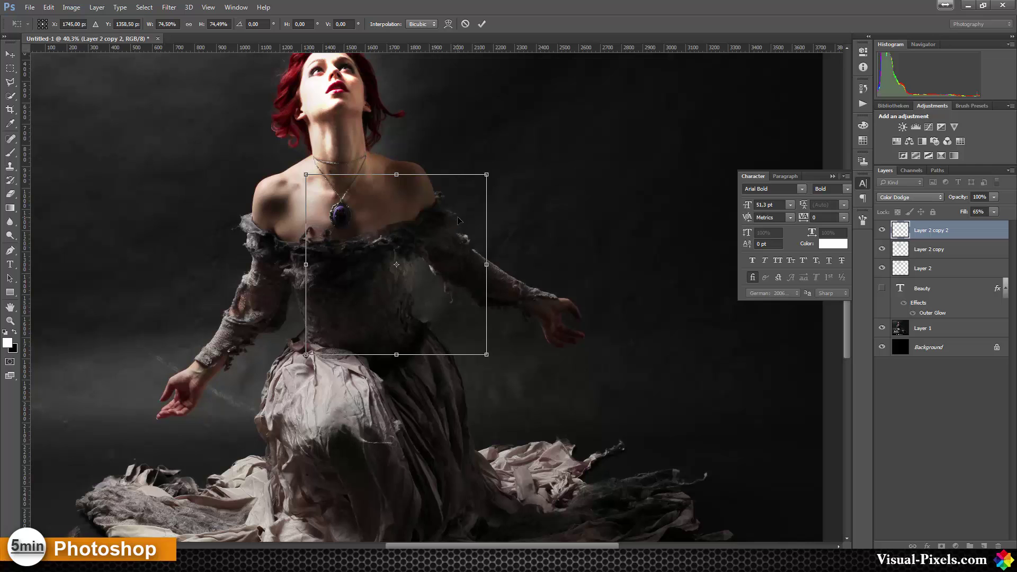
key(Return)
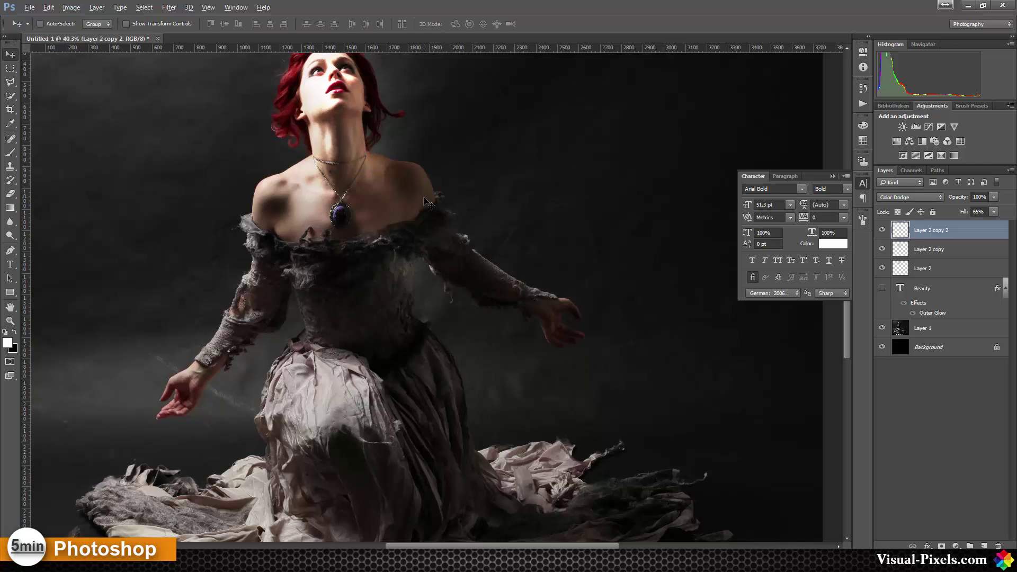
Zoom out to 25% to see the whole portrait, including the bottom credit strip
scroll(425, 202, down, 2)
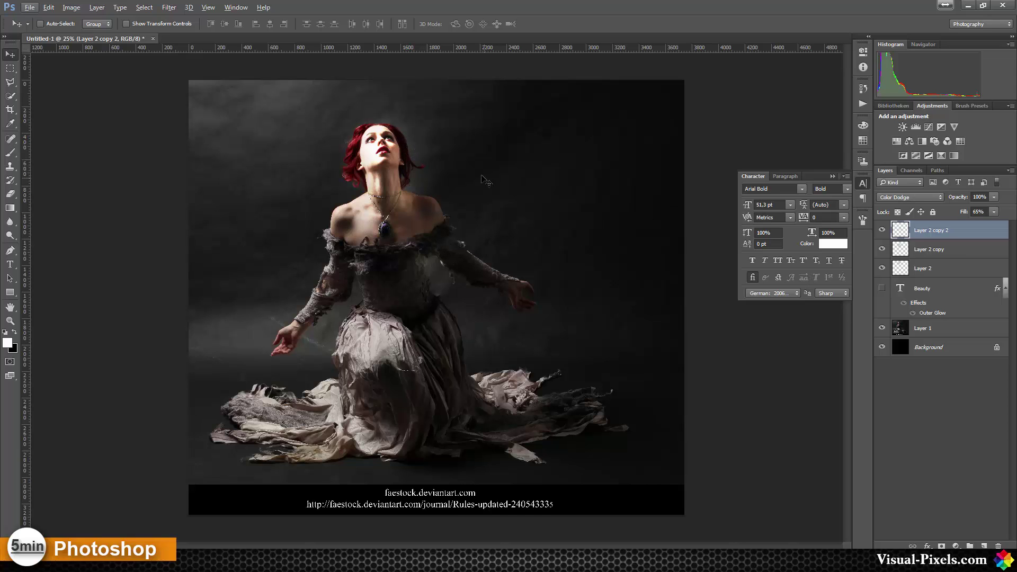
drag(405, 236, 404, 283)
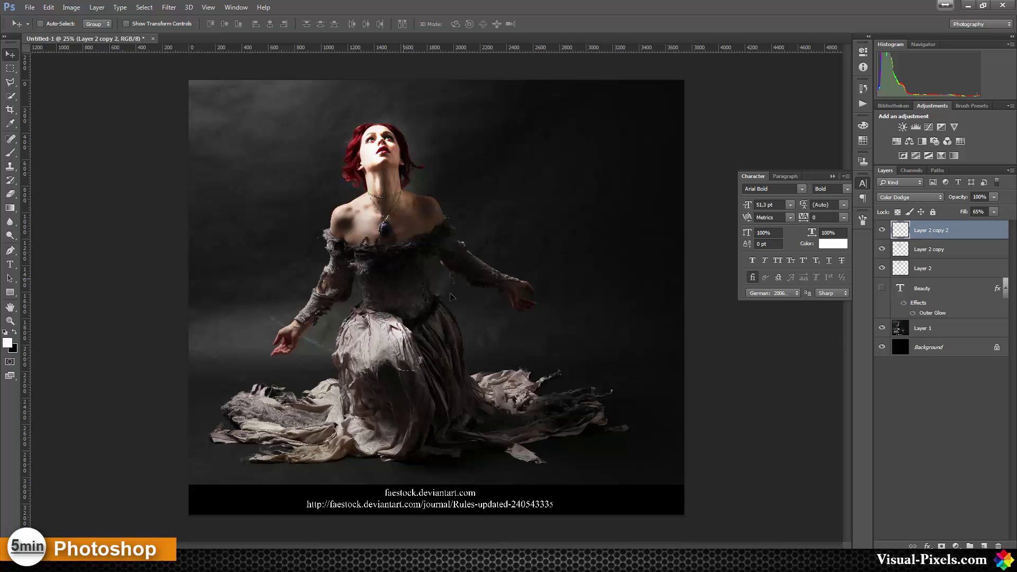
alt+click(882, 328)
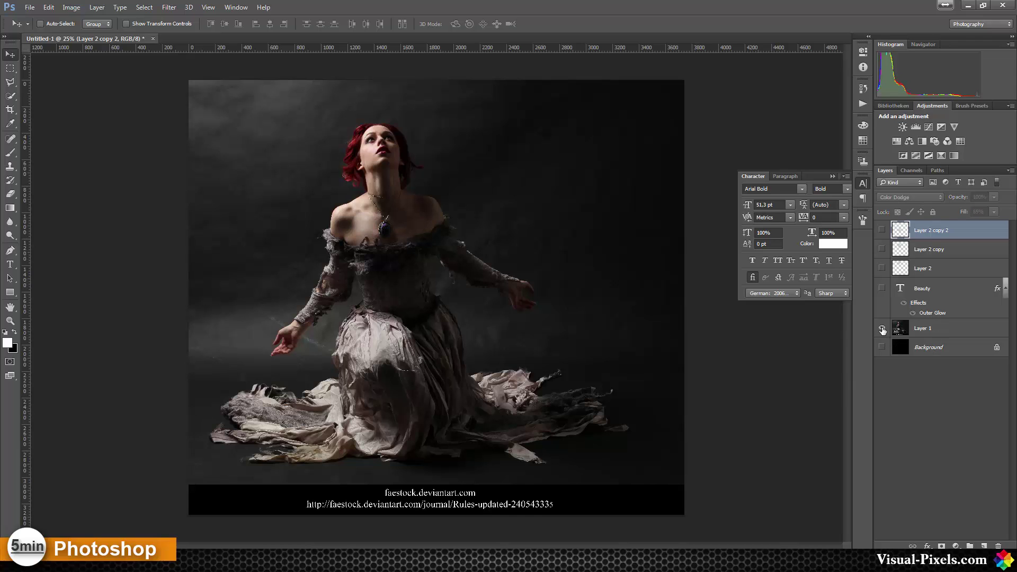
alt+click(882, 329)
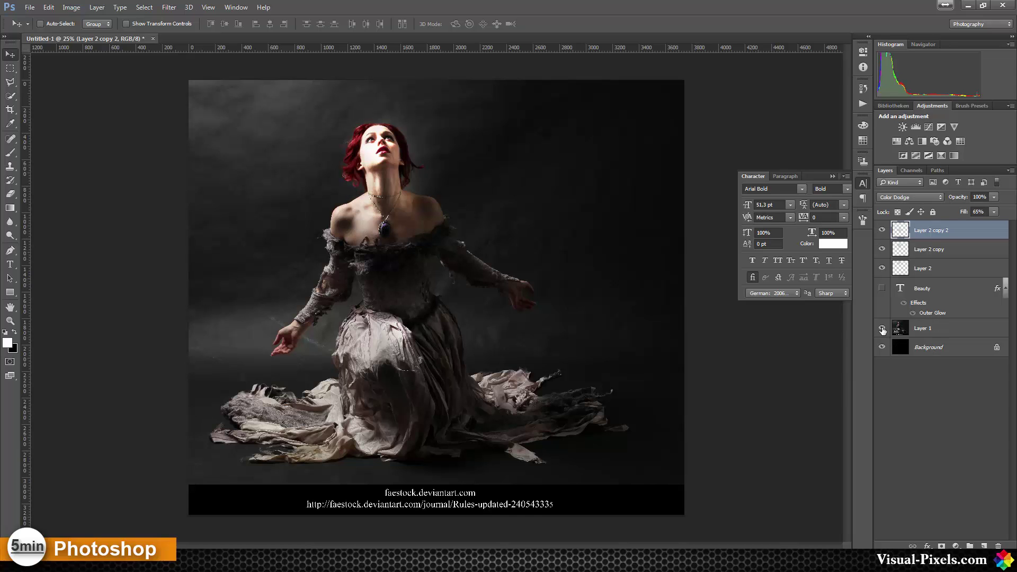